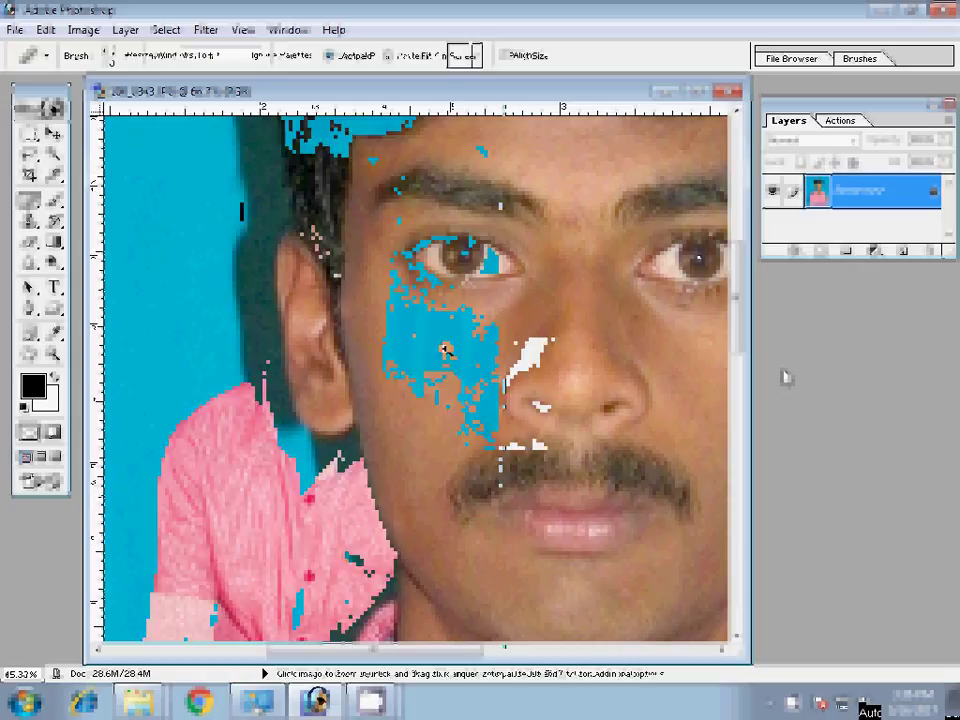
Crop the portrait to 3.4 × 4.4 cm at 300 pixels/inch and zoom to check the result
key(c)
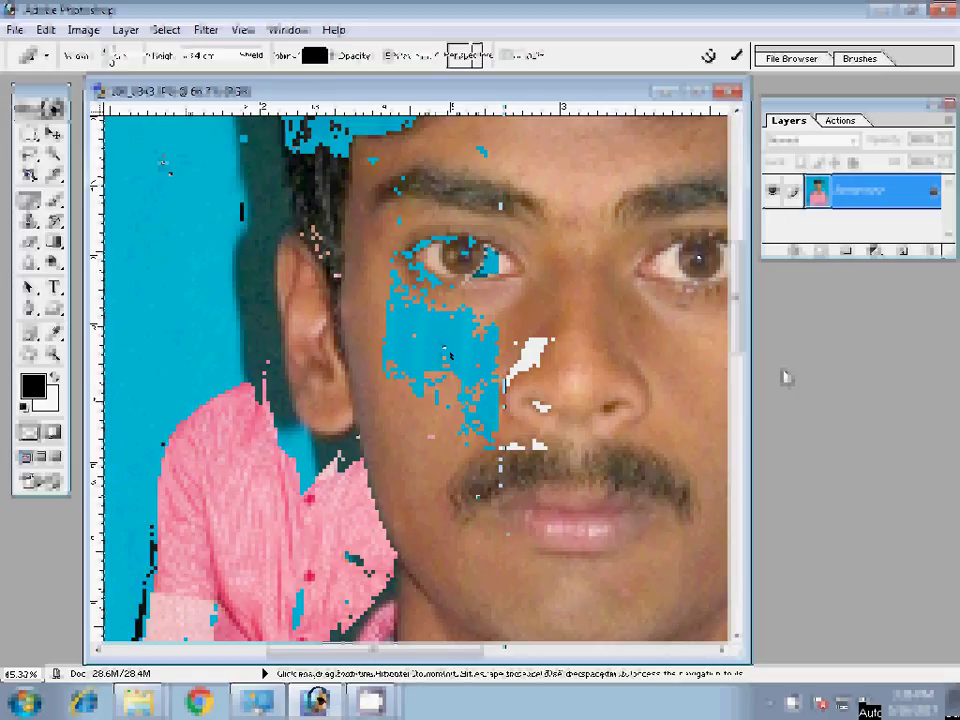
key(Return)
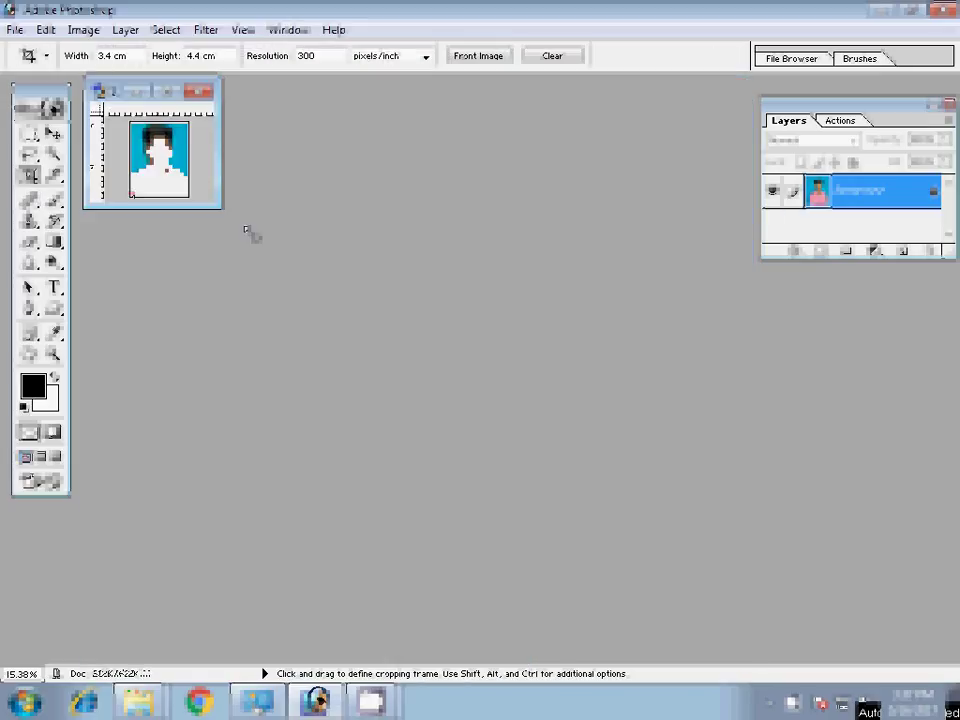
key(z)
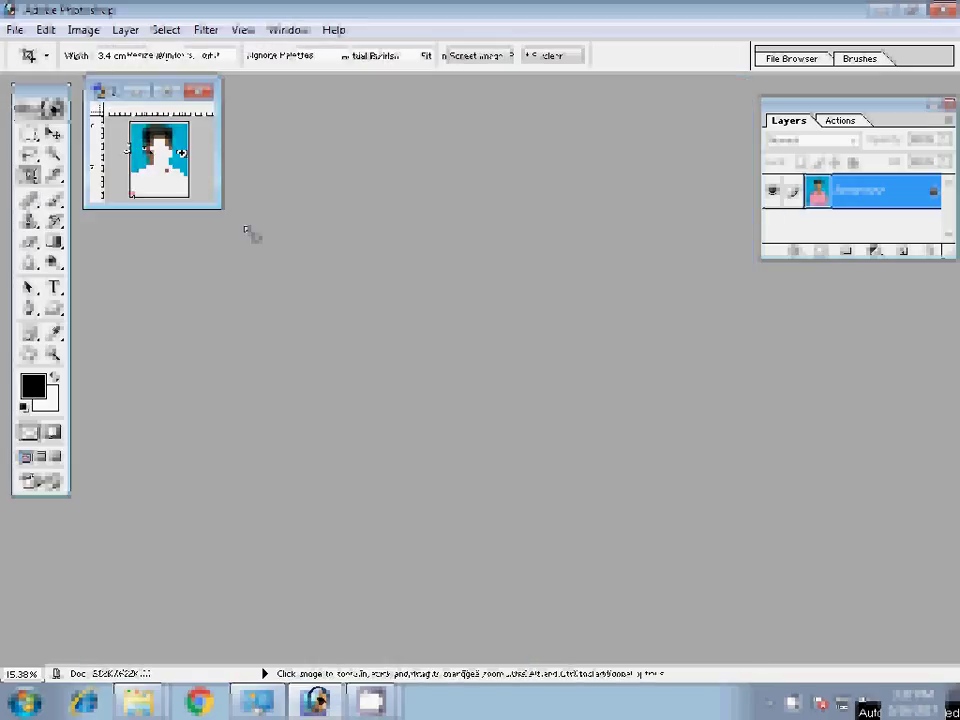
alt+click(162, 149)
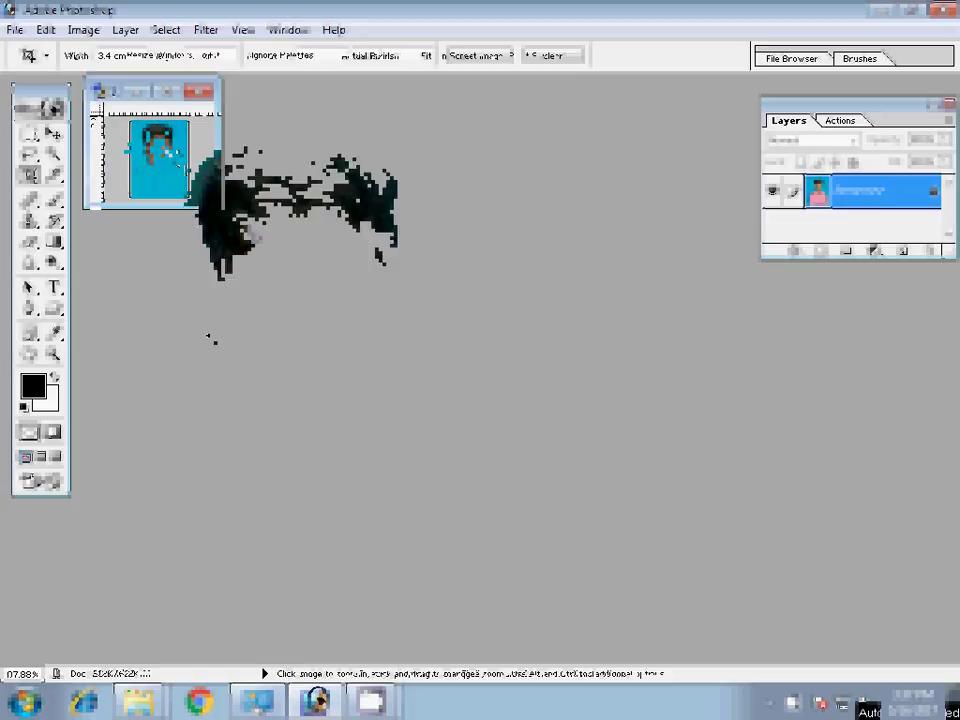
click(172, 150)
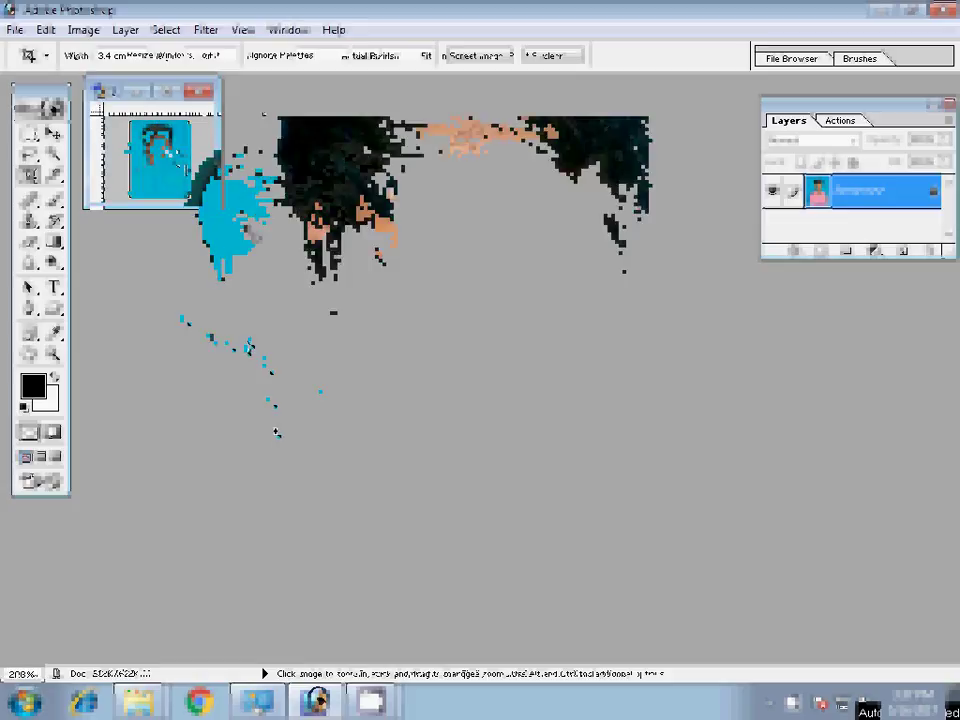
key(p)
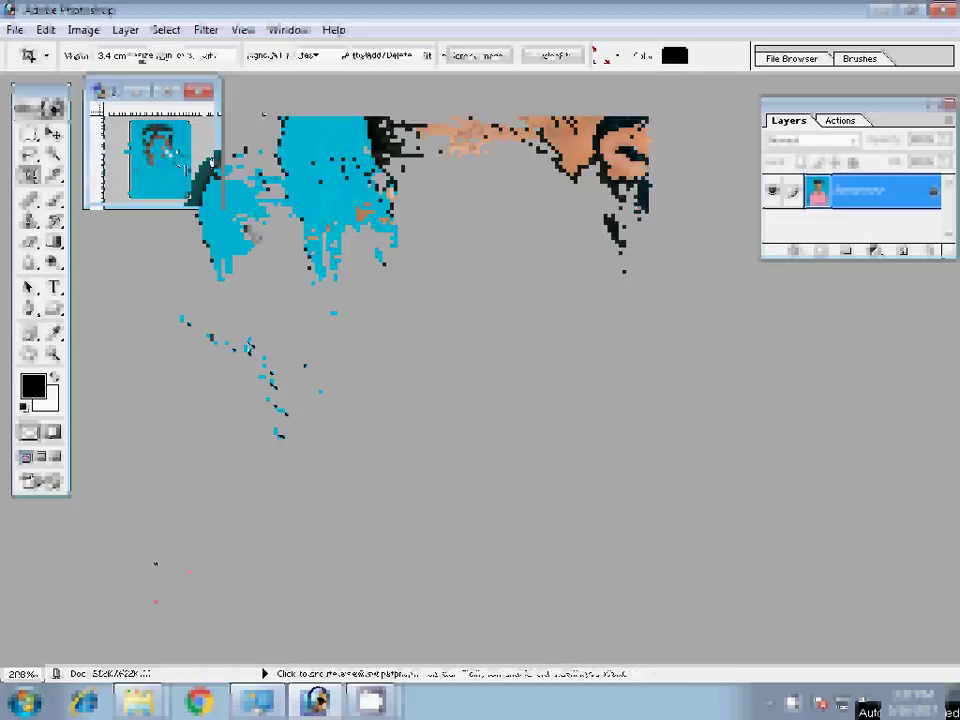
Place pen path points along the collar, neck and hair edges, then fit the photo on screen
key(ctrl+plus)
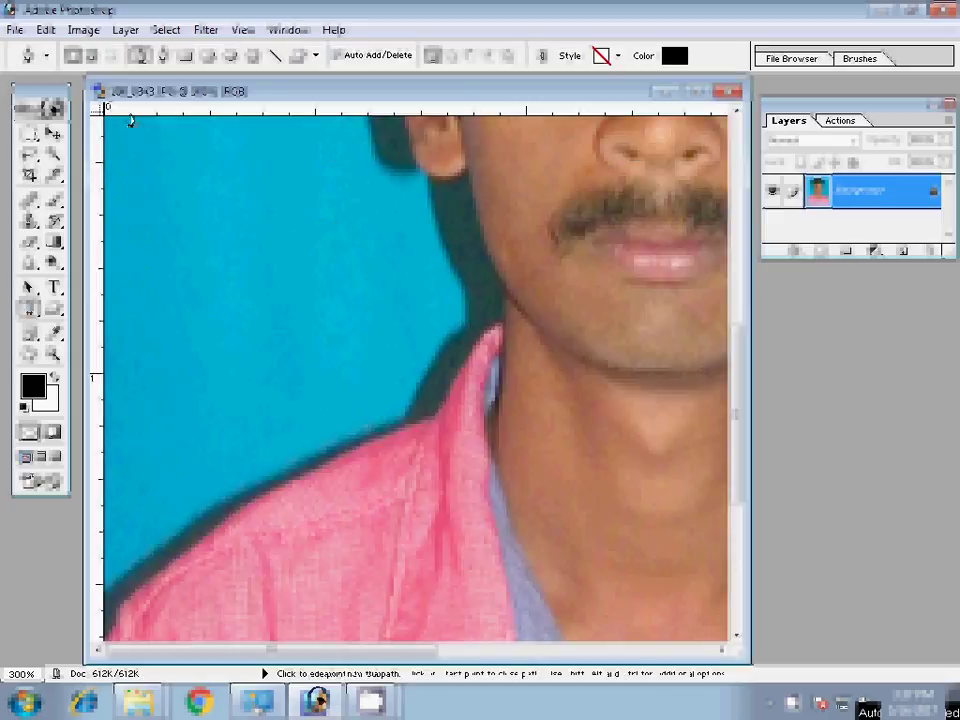
click(128, 614)
click(474, 347)
click(501, 302)
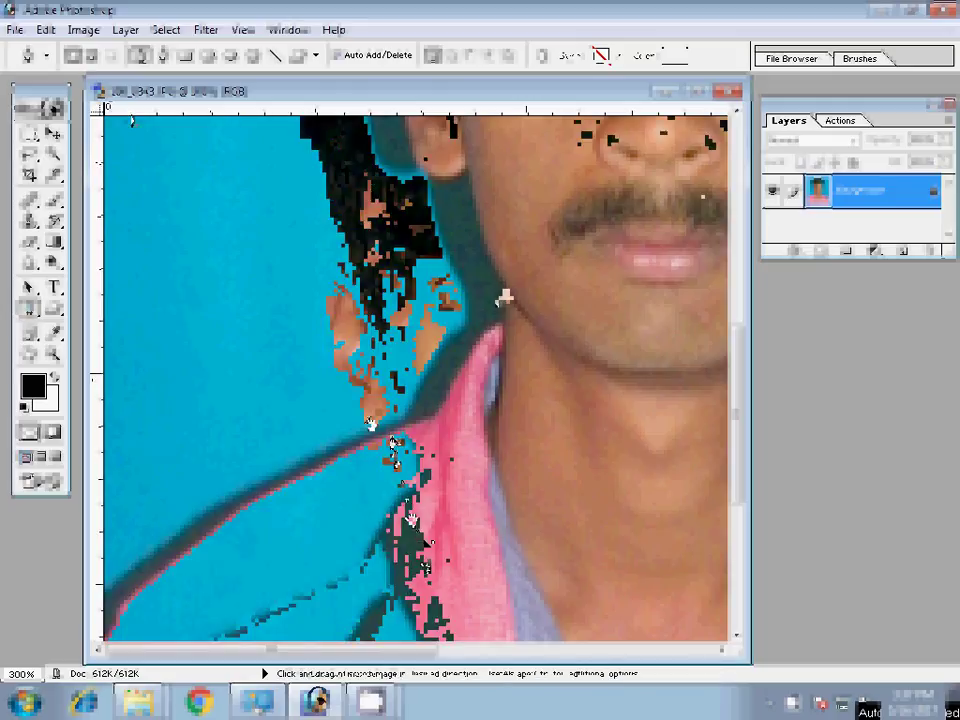
scroll(376, 444, up, 5)
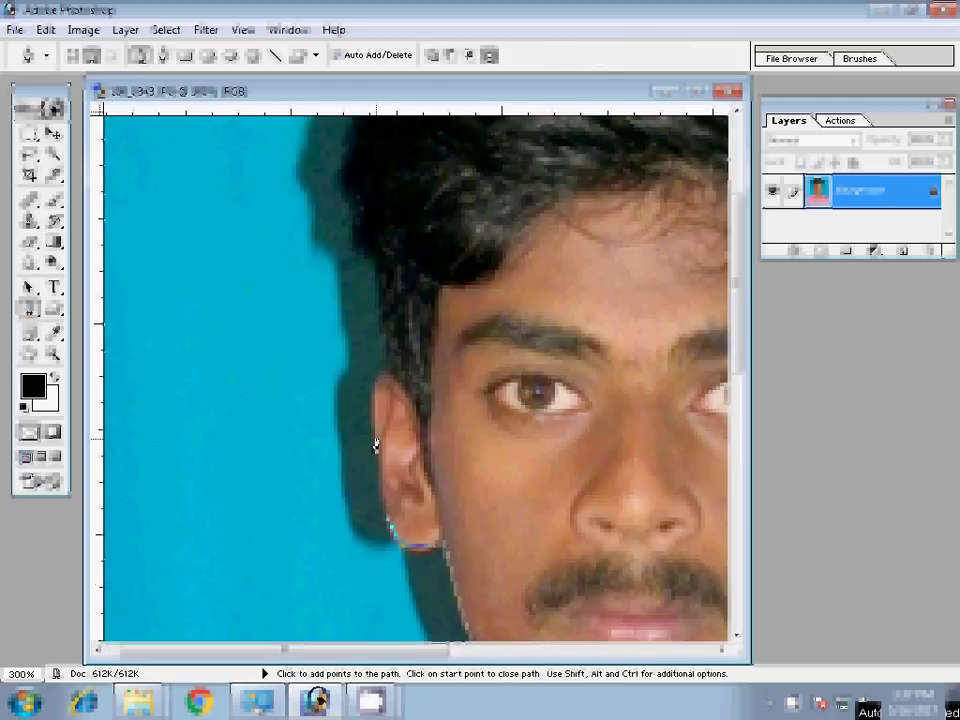
click(335, 252)
click(369, 313)
click(387, 330)
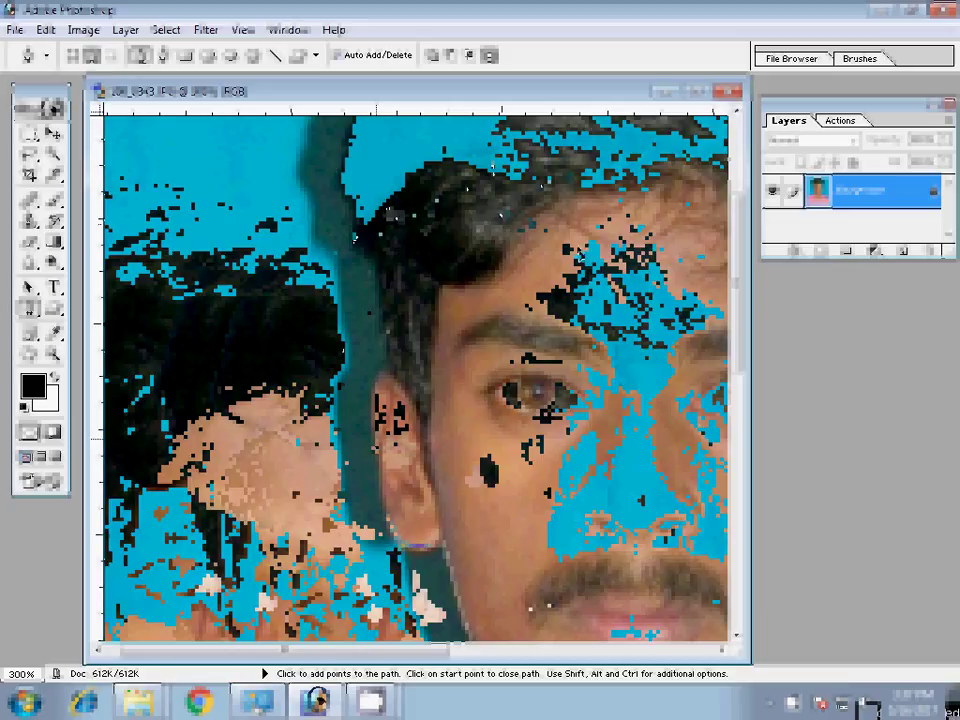
scroll(521, 456, up, 5)
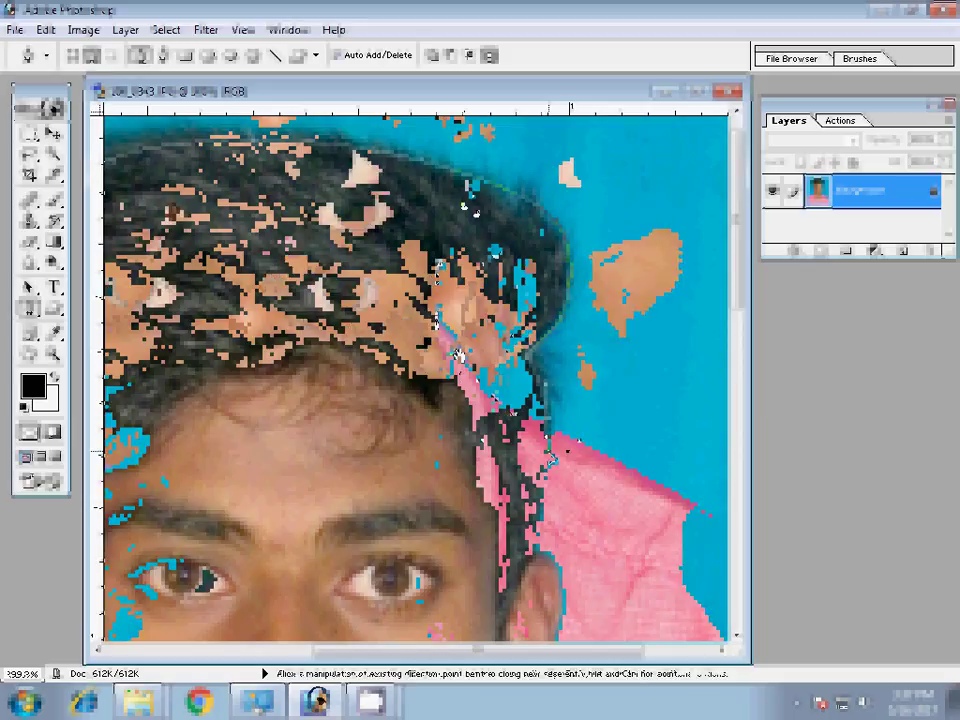
key(ctrl+0)
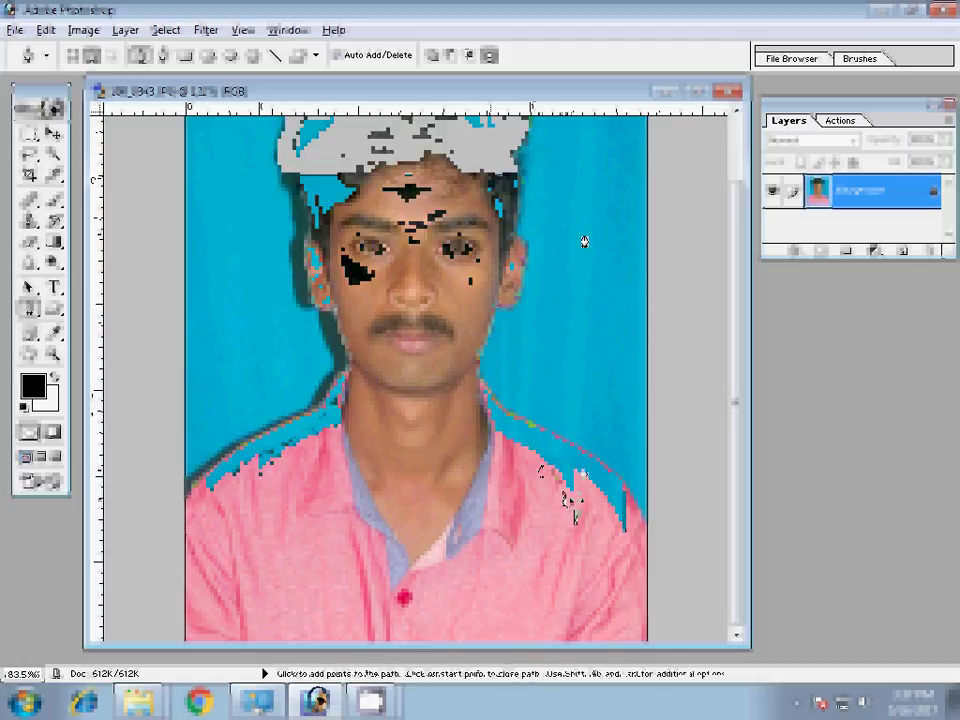
Turn the path into a selection, add a light blue Solid Color fill, and flatten the image
click(243, 353)
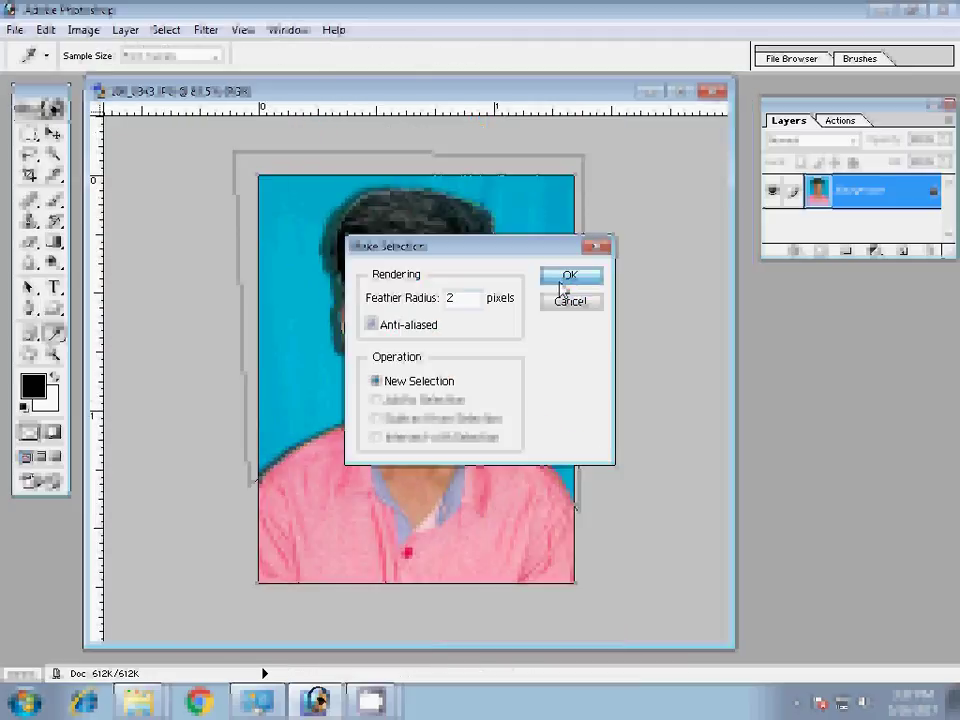
click(566, 276)
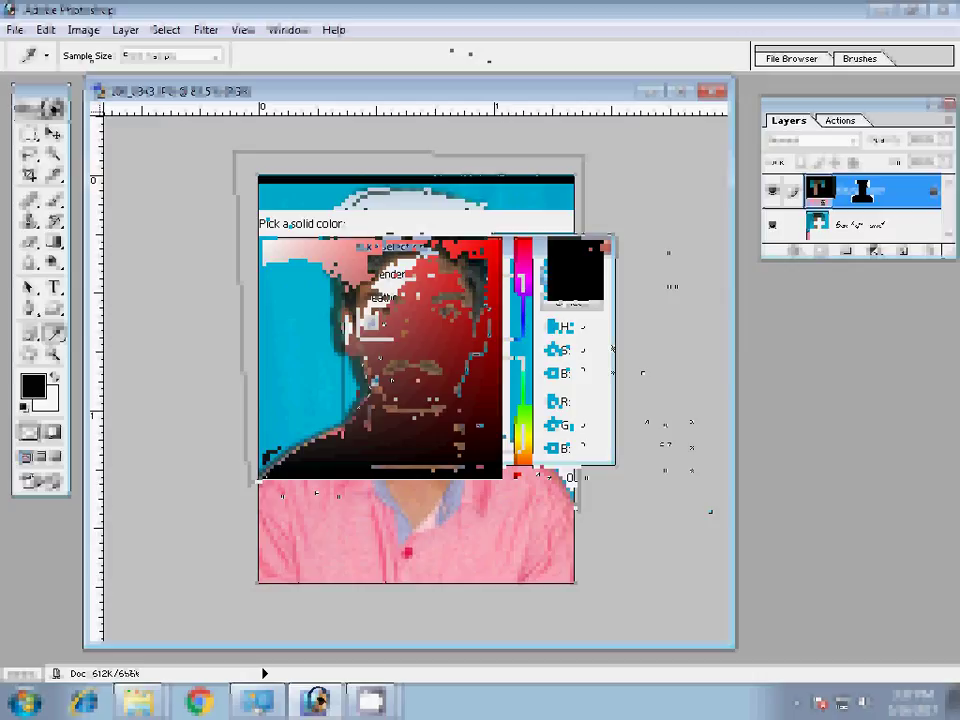
click(300, 192)
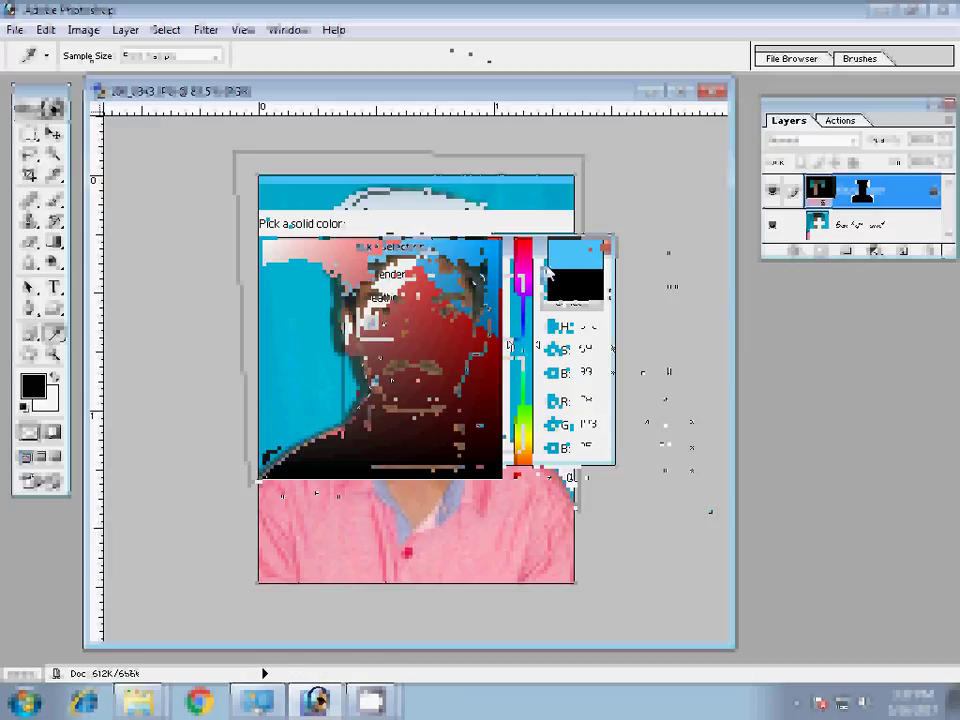
click(668, 253)
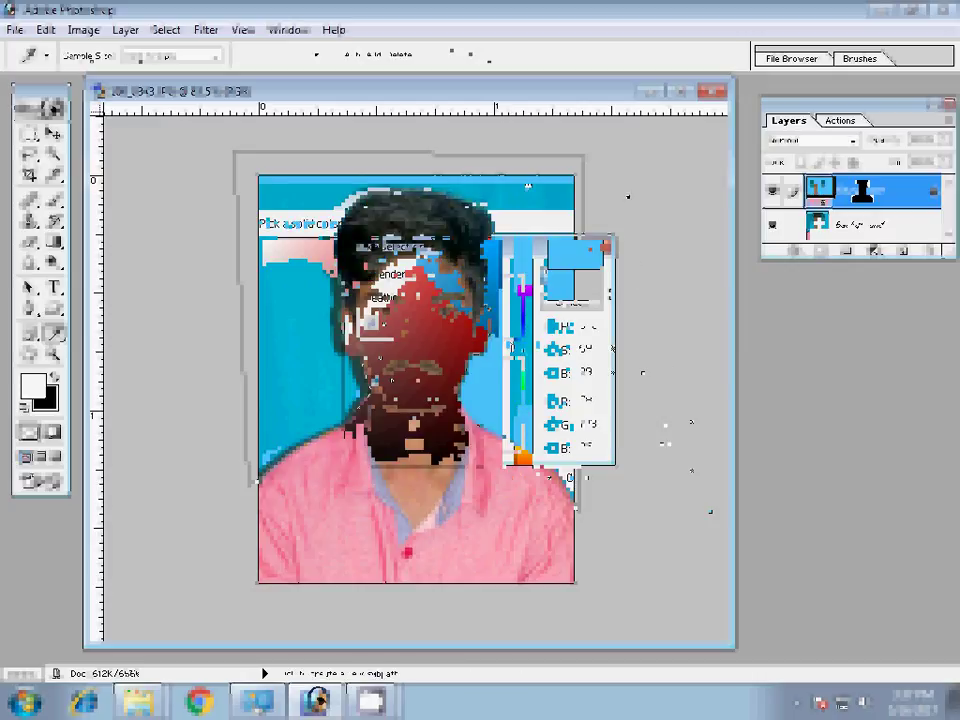
key(ctrl+e)
Reset colours to black and white, then clone the blue background over the left hair edge
key(d)
key(z)
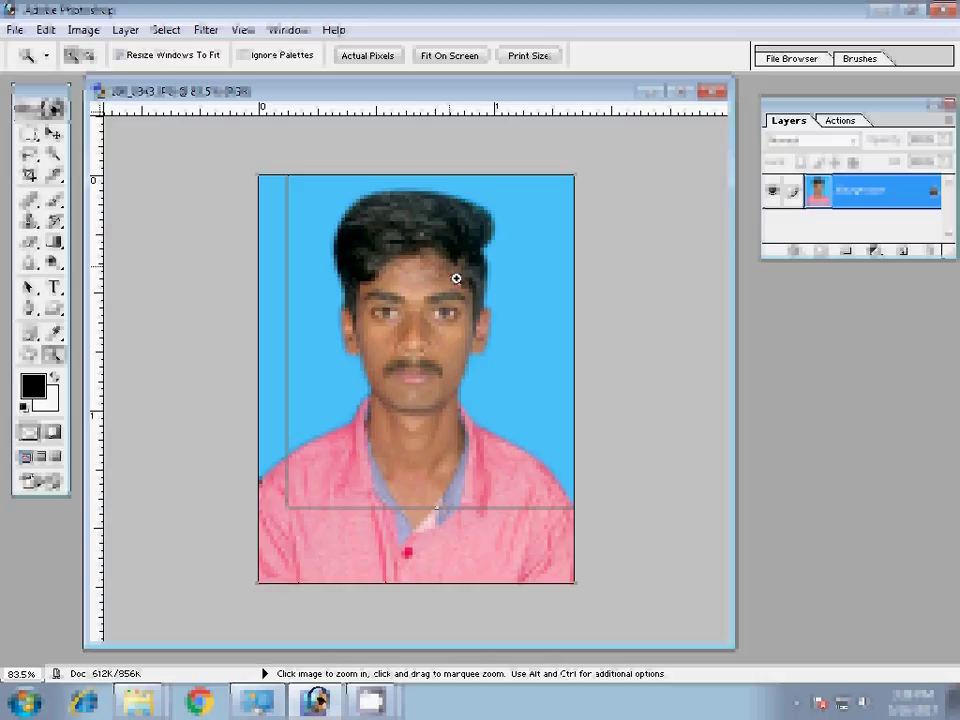
click(456, 278)
click(357, 265)
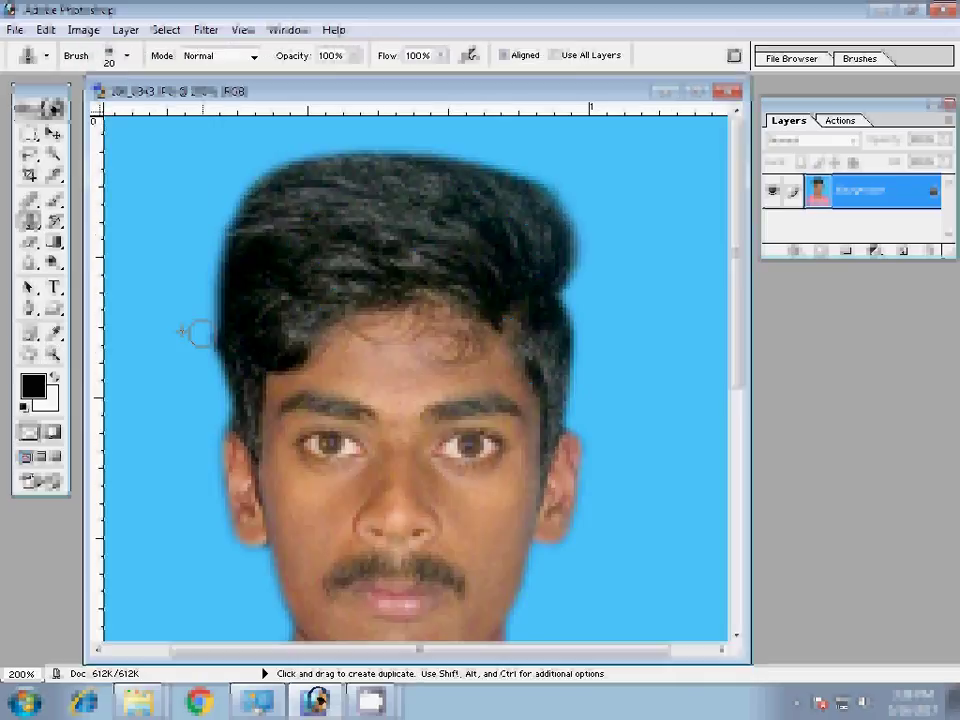
drag(260, 188, 230, 240)
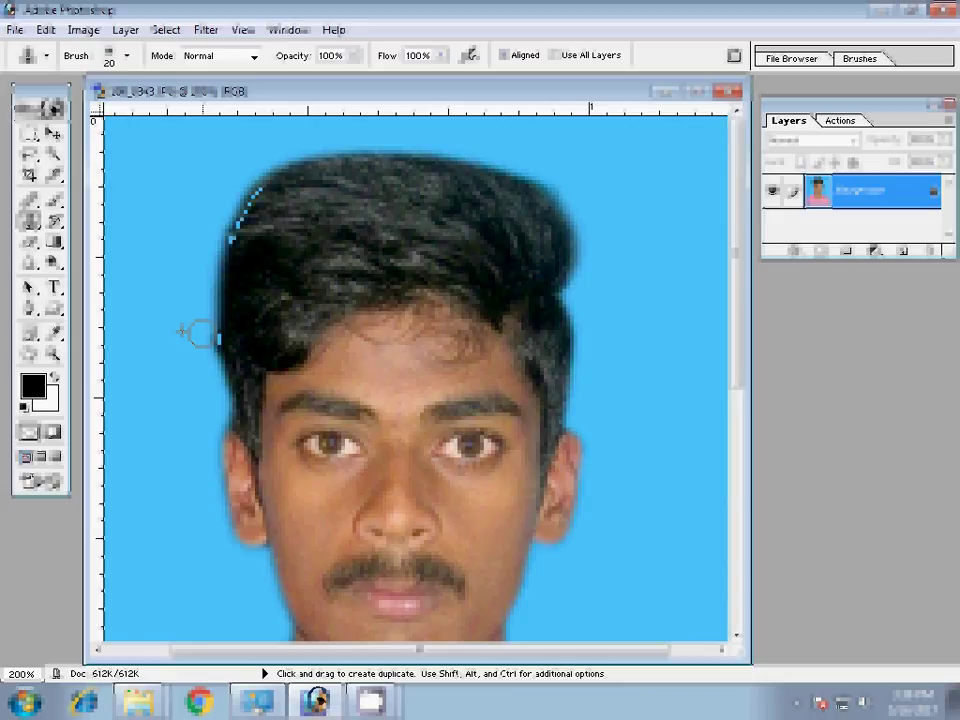
drag(221, 325, 221, 352)
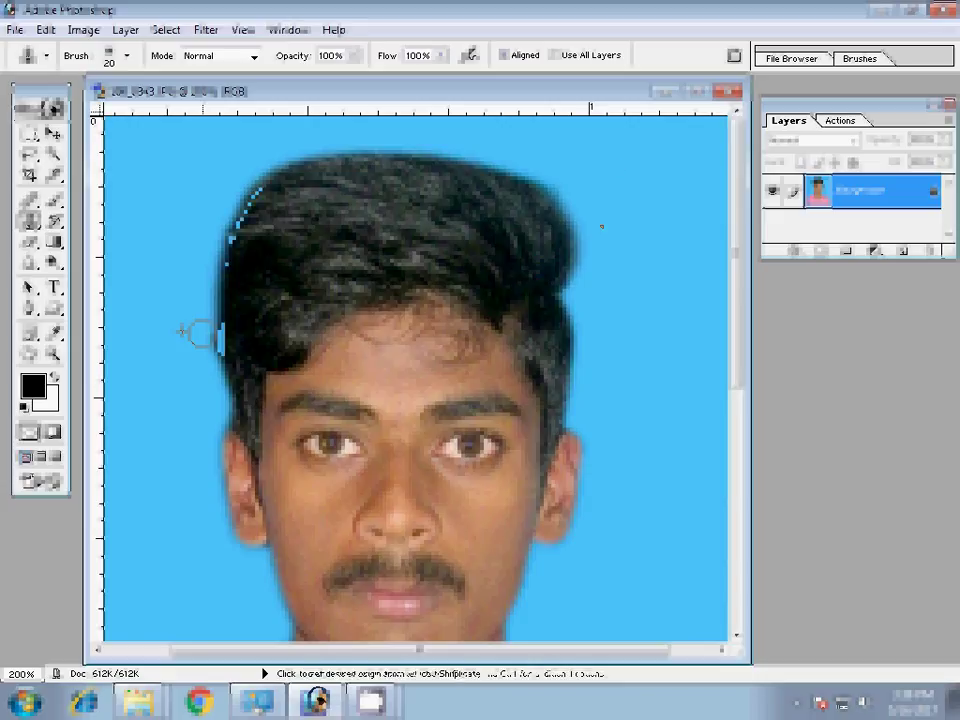
Step back four history states to undo the clone strokes and duplicate the layer
key(ctrl+alt+z)
key(ctrl+alt+z)
key(ctrl+alt+z)
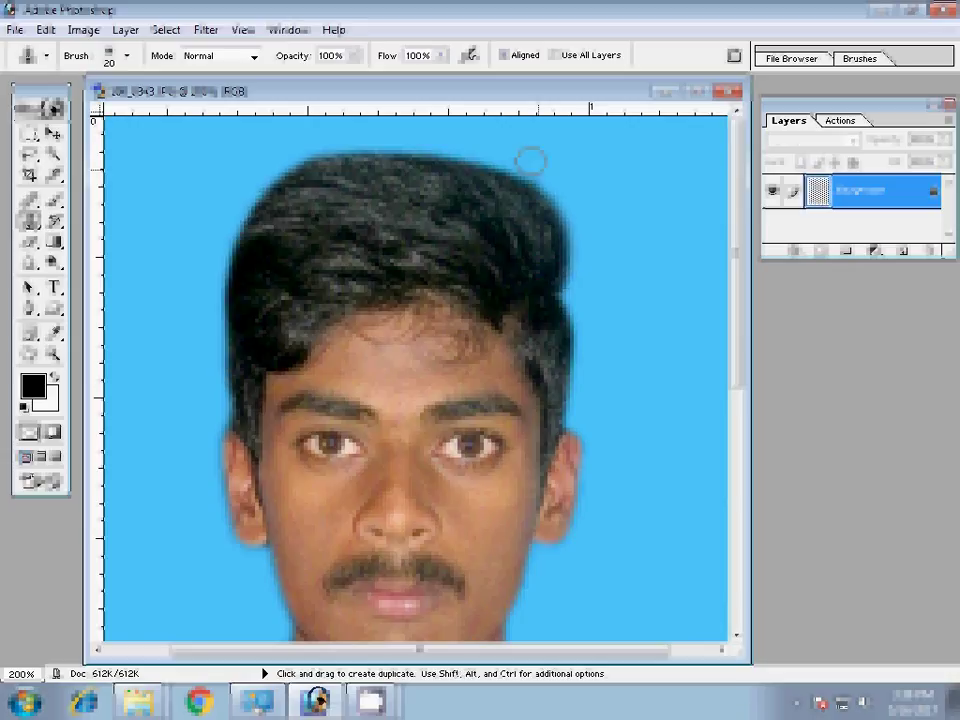
key(ctrl+alt+z)
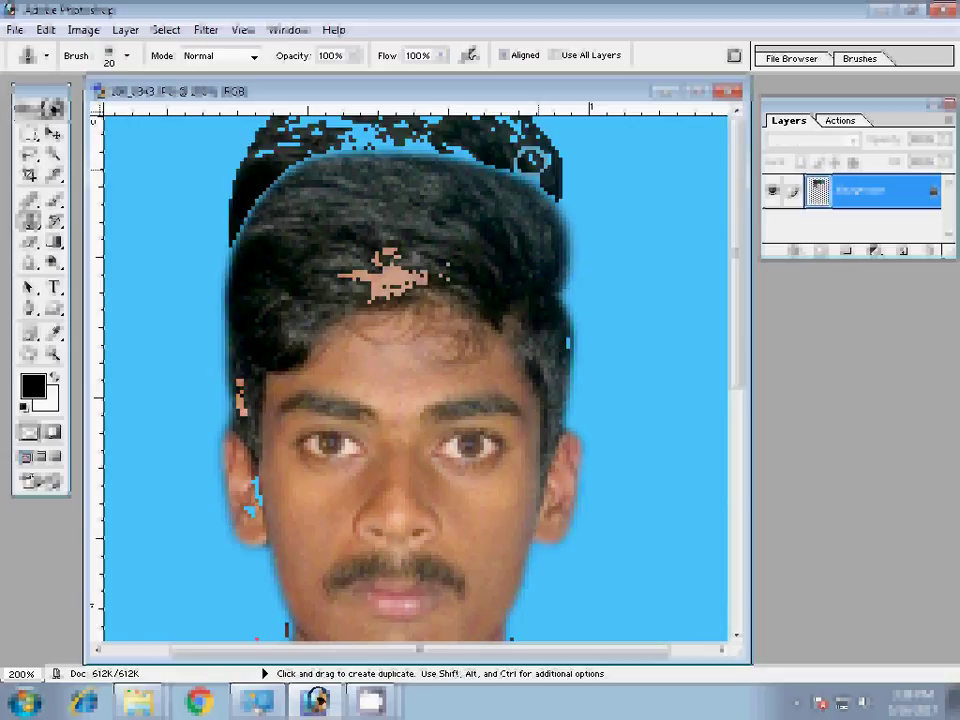
key(ctrl+alt+z)
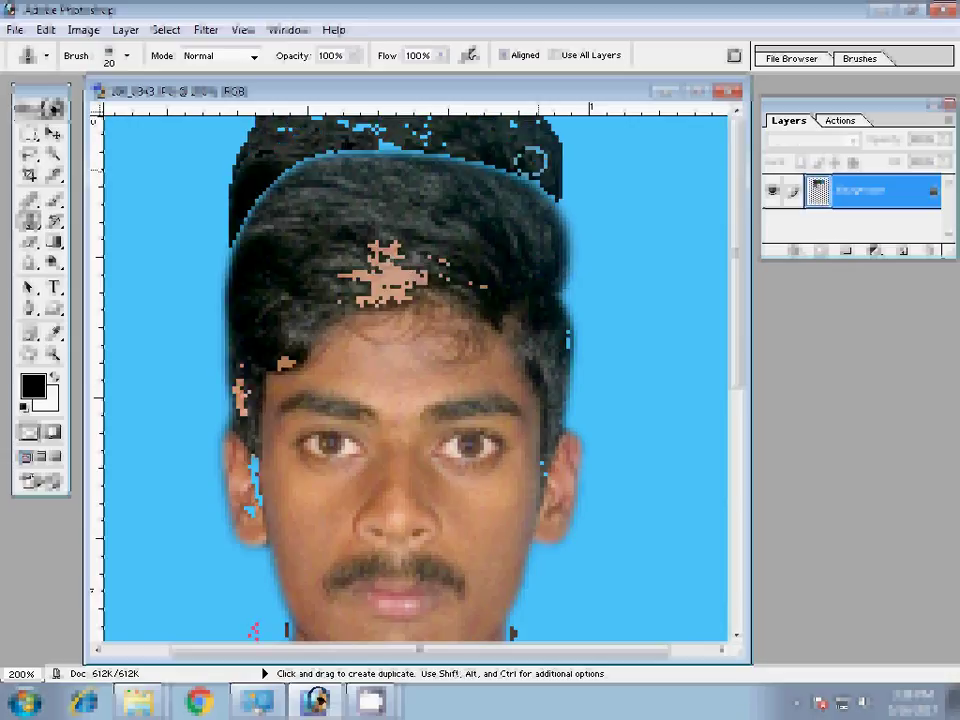
key(ctrl+alt+z)
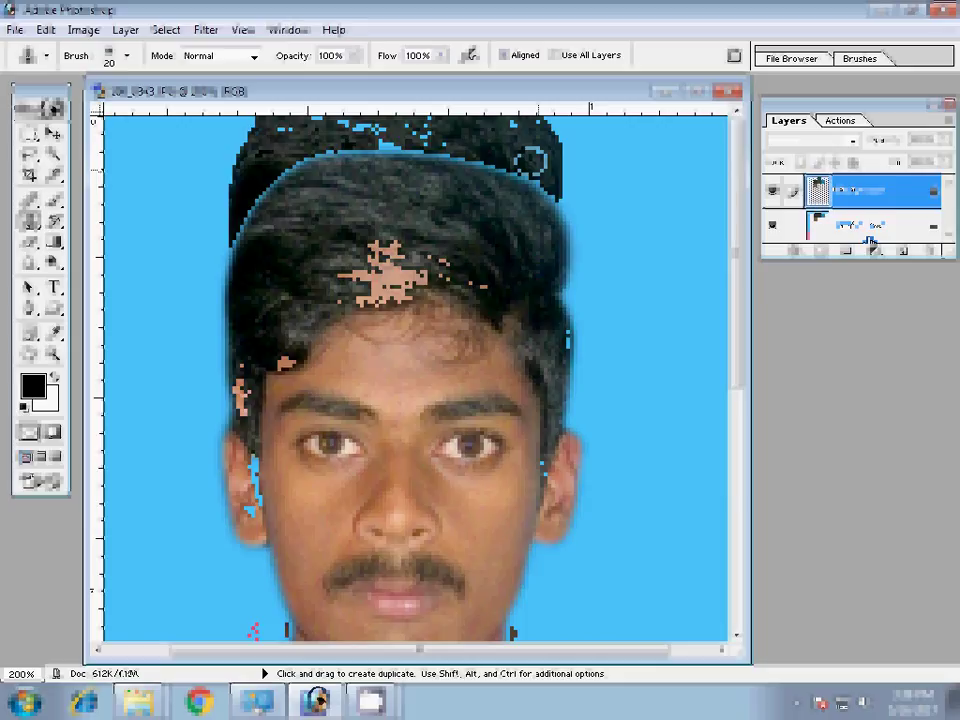
key(alt+v)
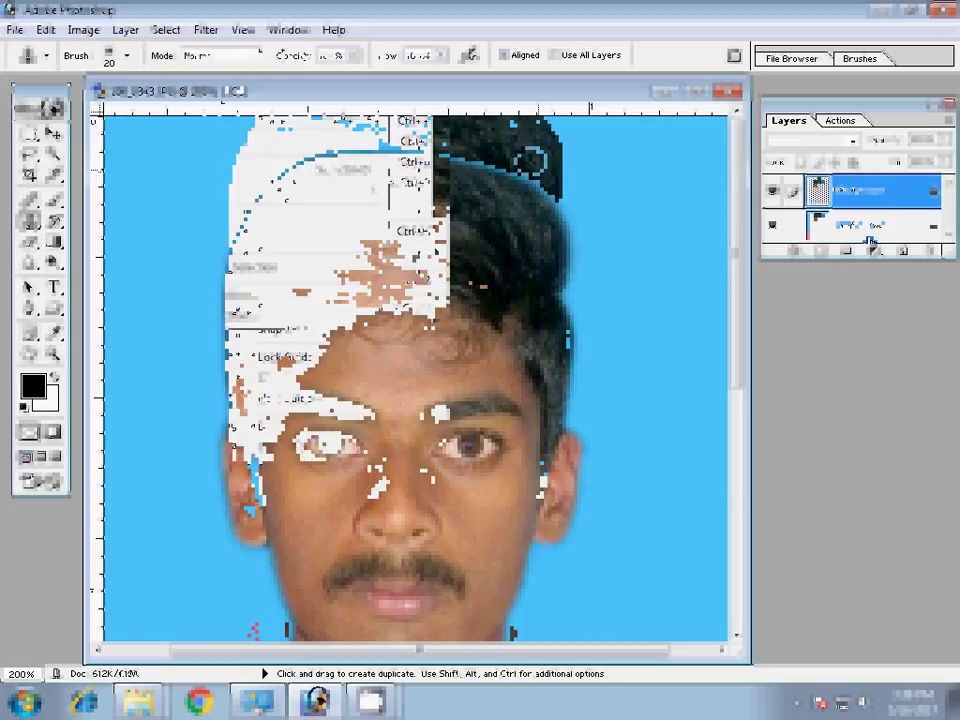
Select the Background layer and run Filter > Magic > Magic Pro to extract the subject
click(870, 236)
click(205, 29)
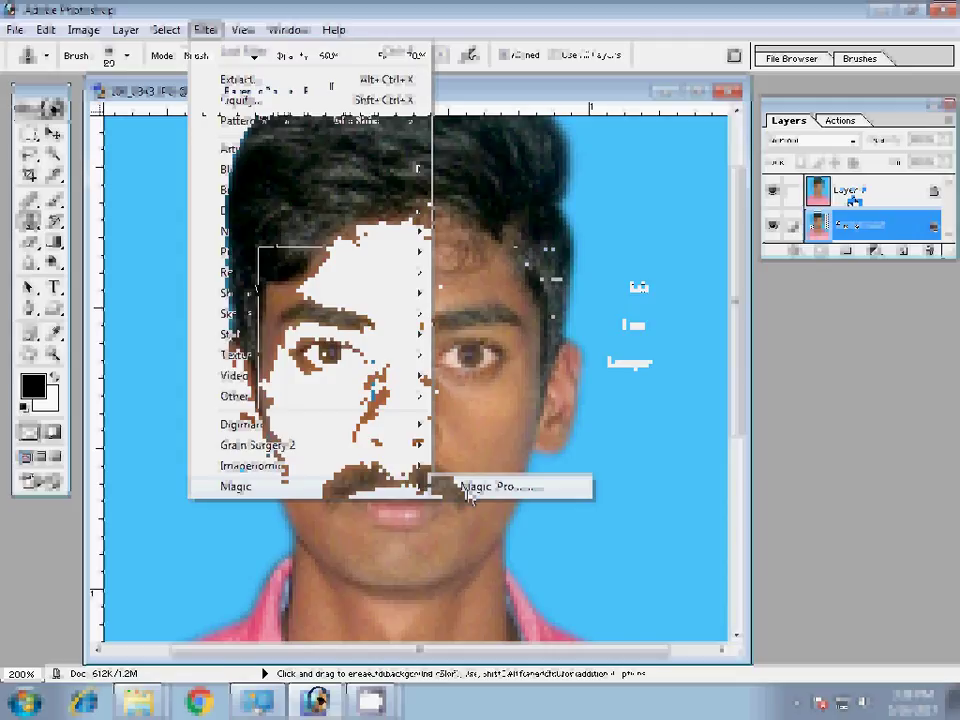
click(470, 488)
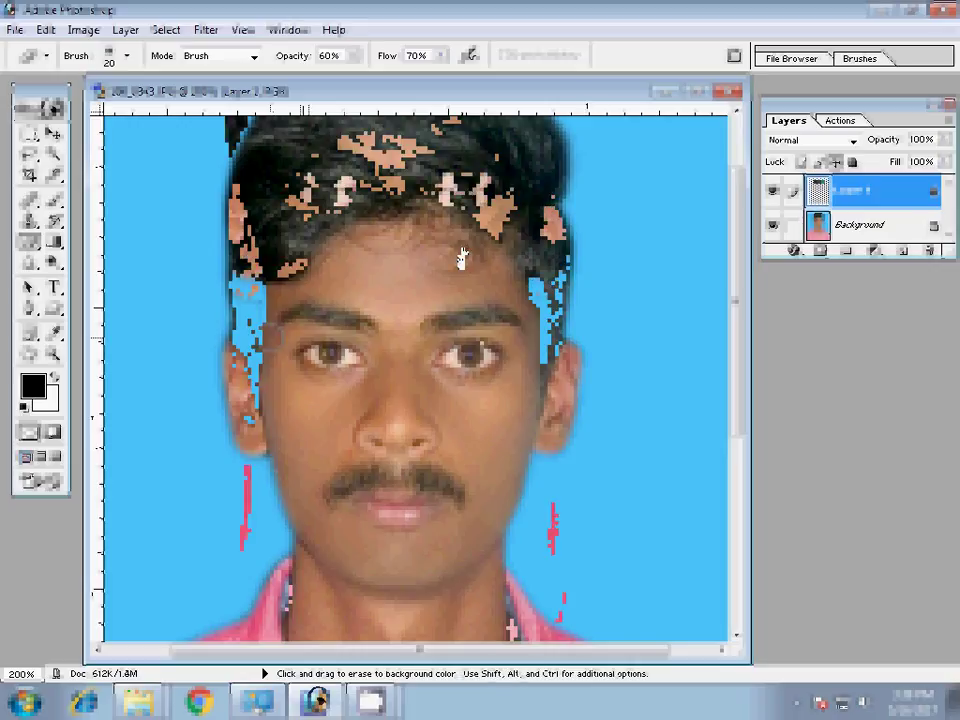
Bring up the zoom options on the canvas
right_click(427, 419)
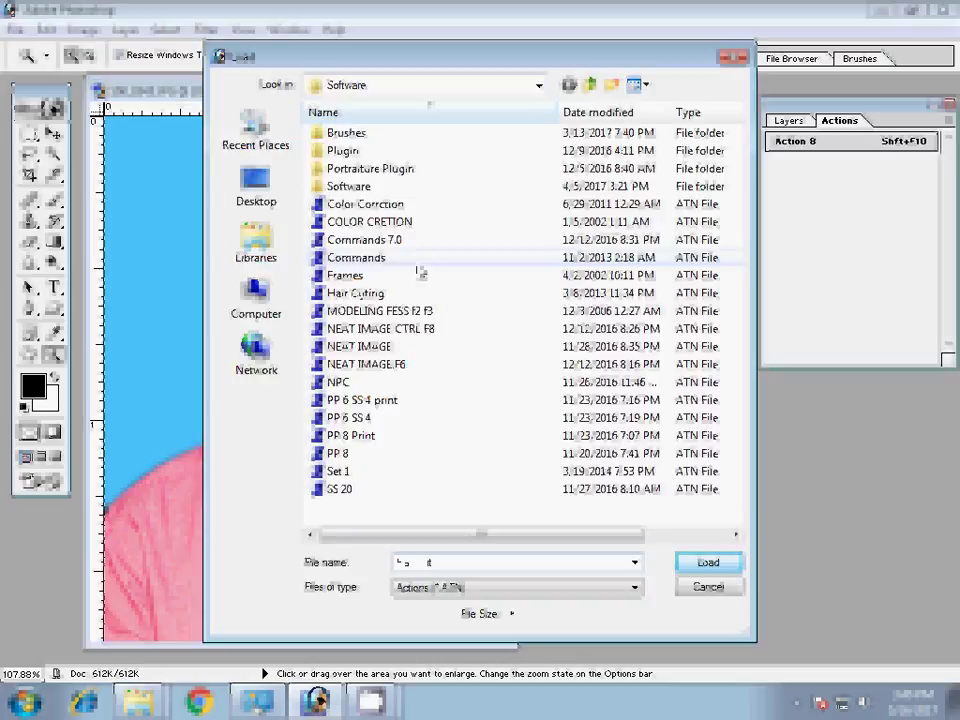
Load the chosen .atn actions file into the Actions list
click(708, 562)
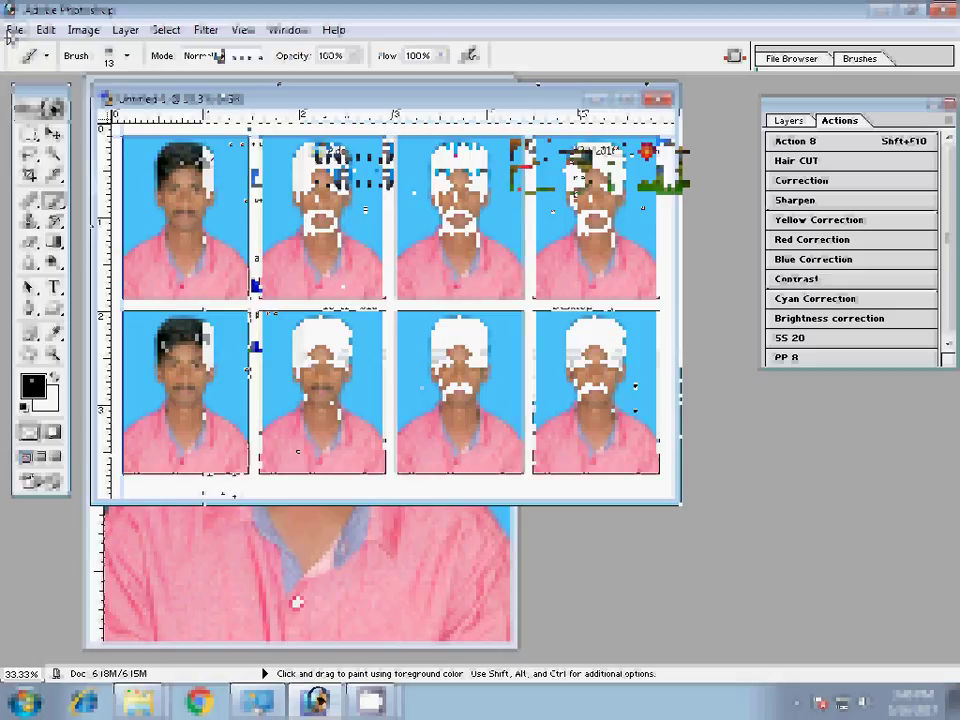
Save the photo sheet as the JPEG '5-4x6=1', accepting the default JPEG Options
key(ctrl+shift+s)
text(5-4x)
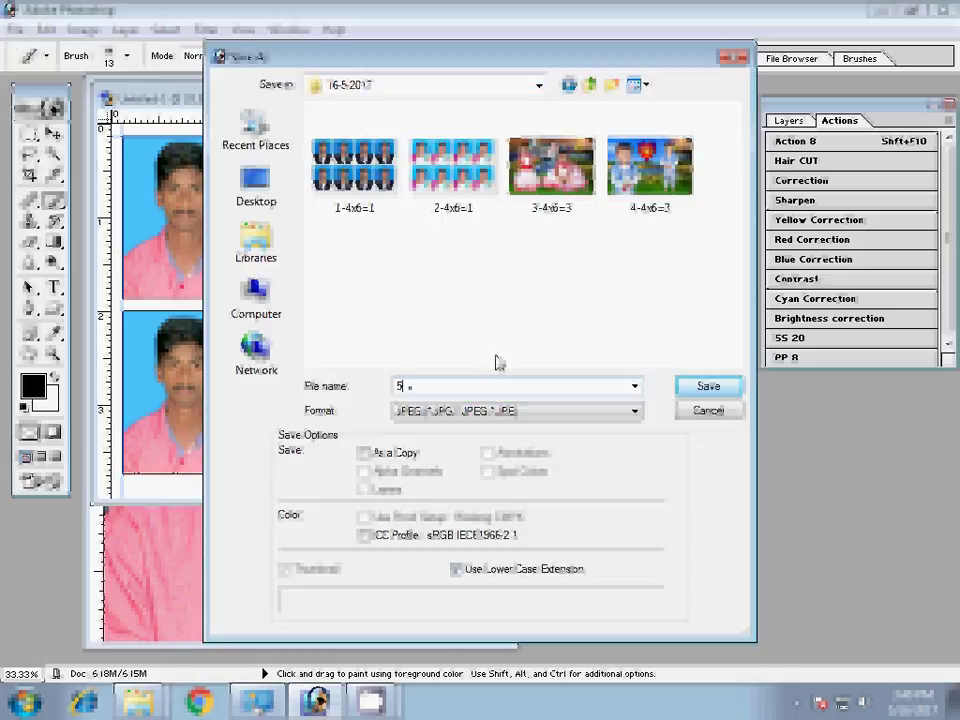
text(6=1)
key(Return)
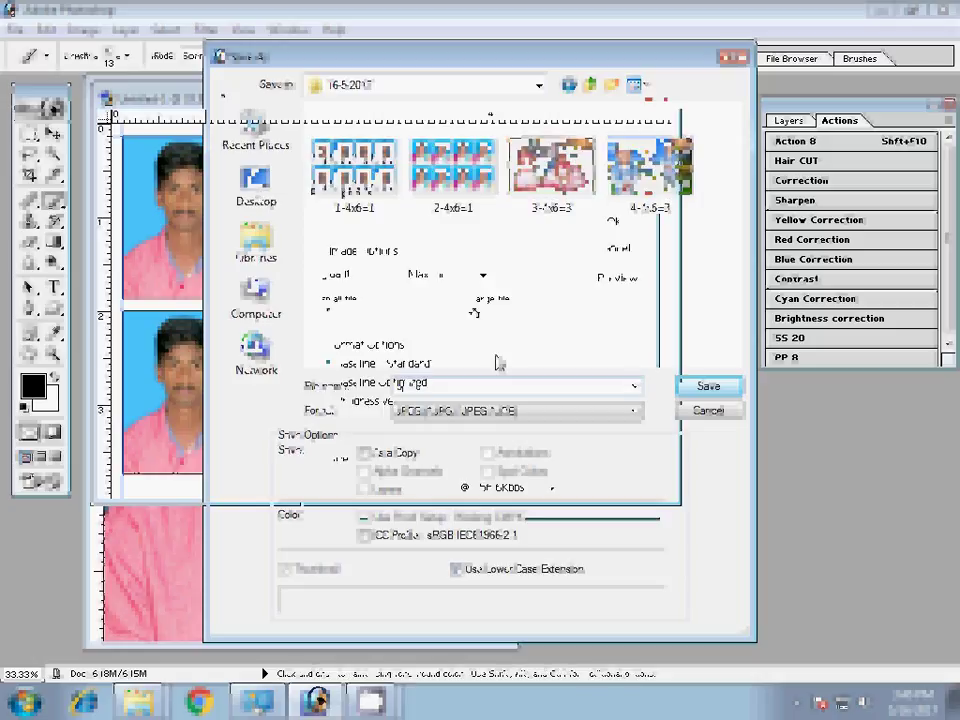
key(Return)
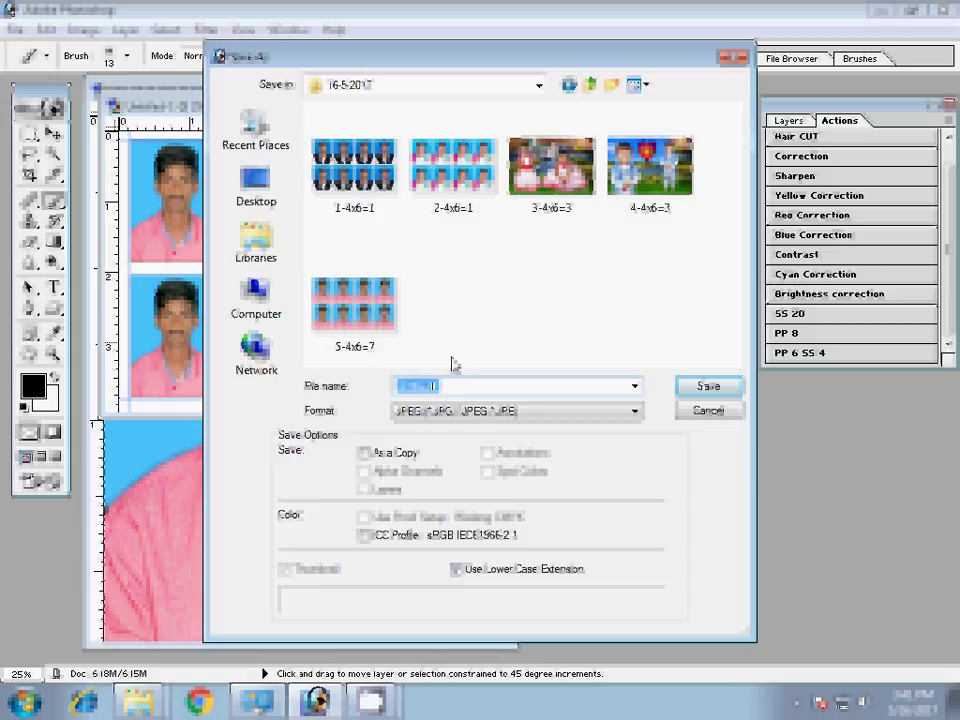
Confirm the JPEG save of the sheet and close the original portrait document
key(Return)
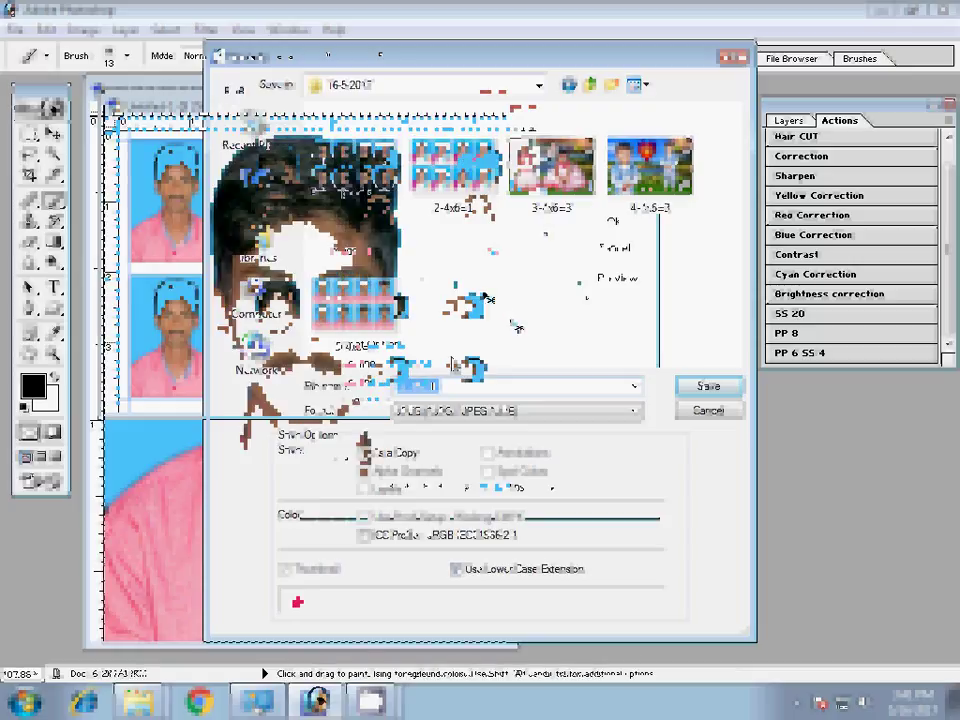
key(ctrl+w)
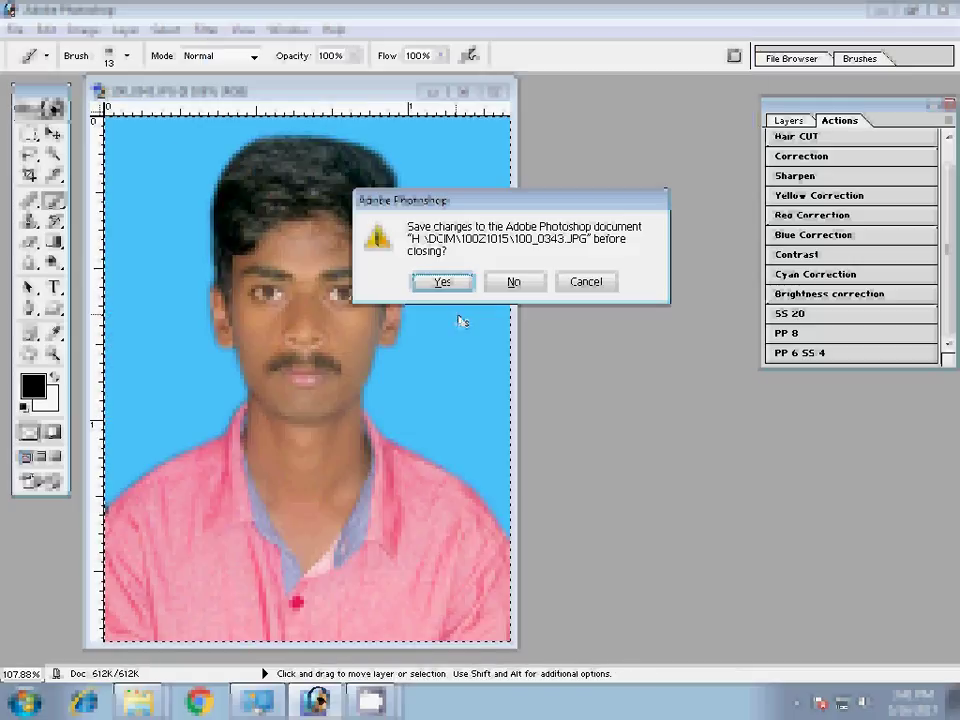